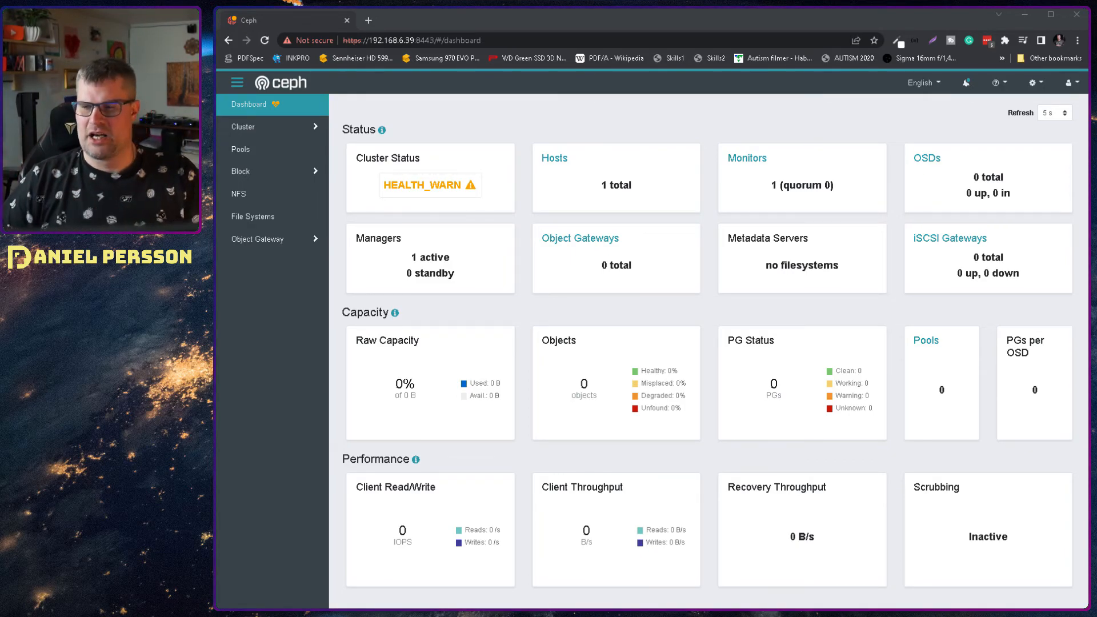
Step: Prepare /dev/sdb as an encrypted OSD with ceph-volume lvm prepare --dmcrypt, entering the sudo password
click(529, 469)
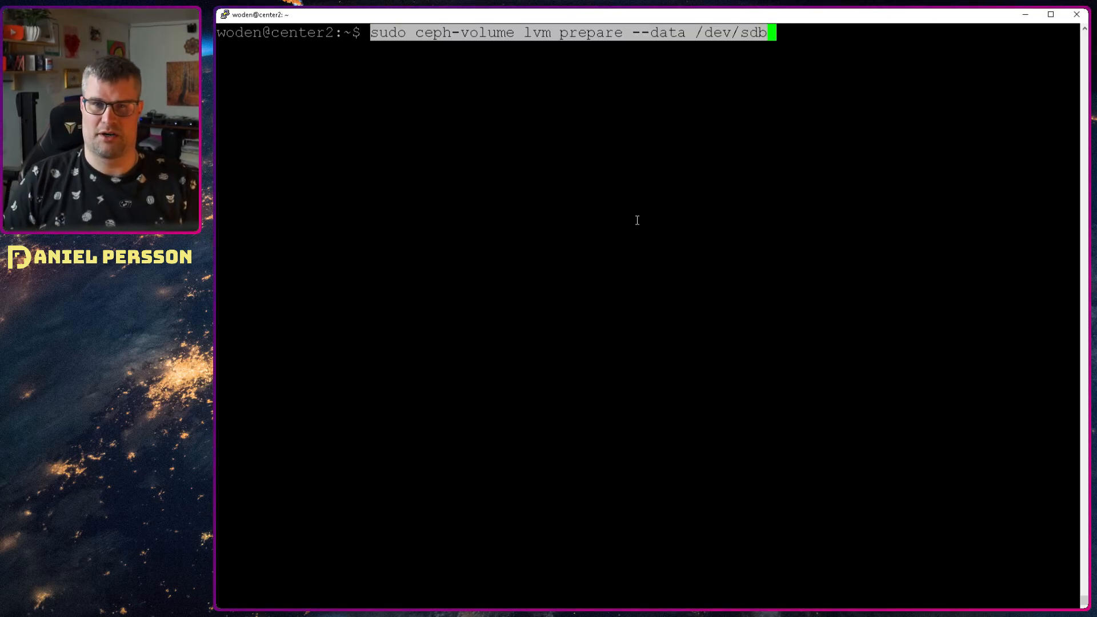
click(637, 220)
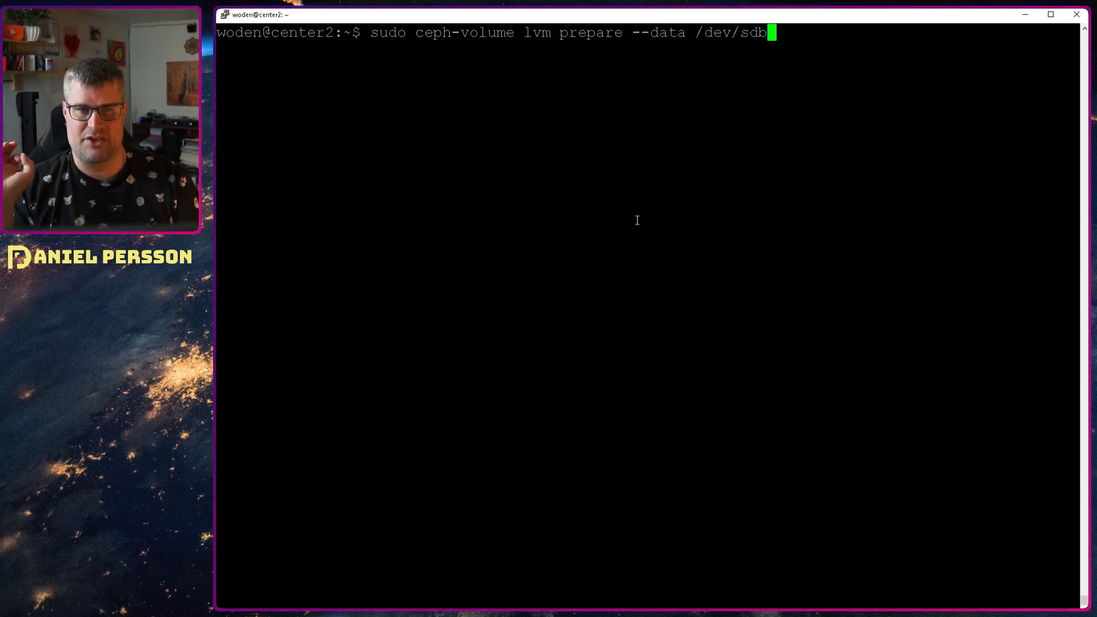
text( --)
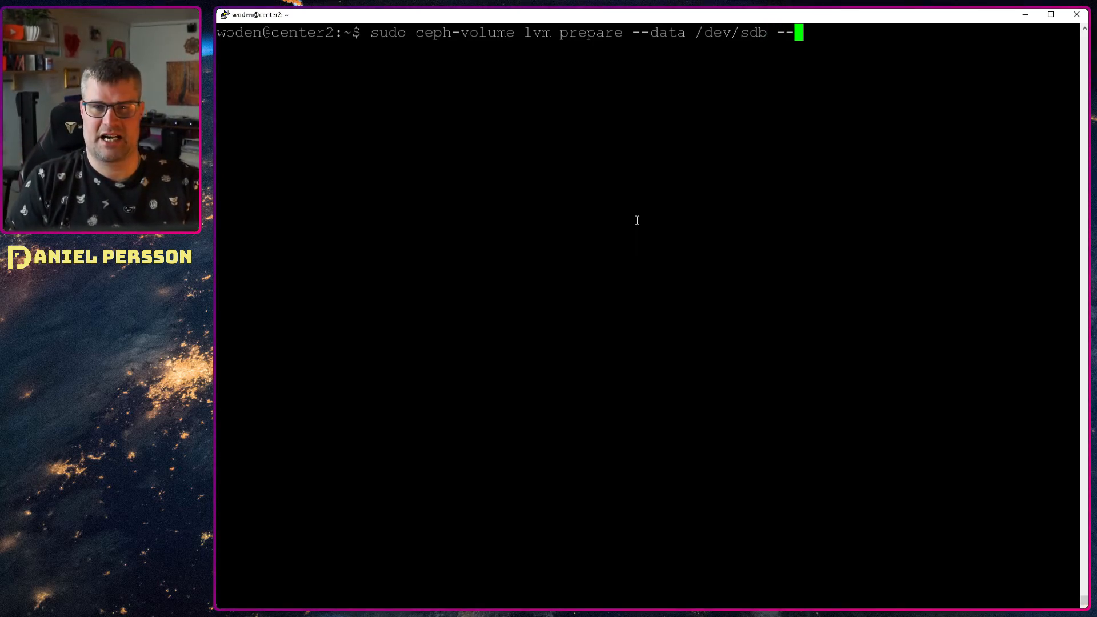
text(dmcrypt)
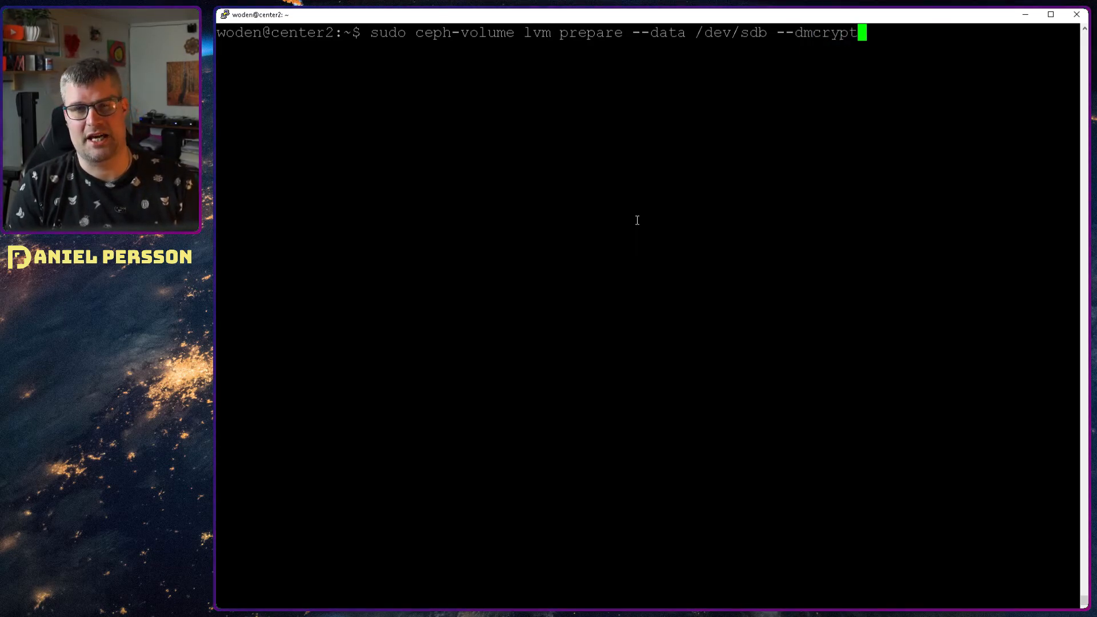
key(Return)
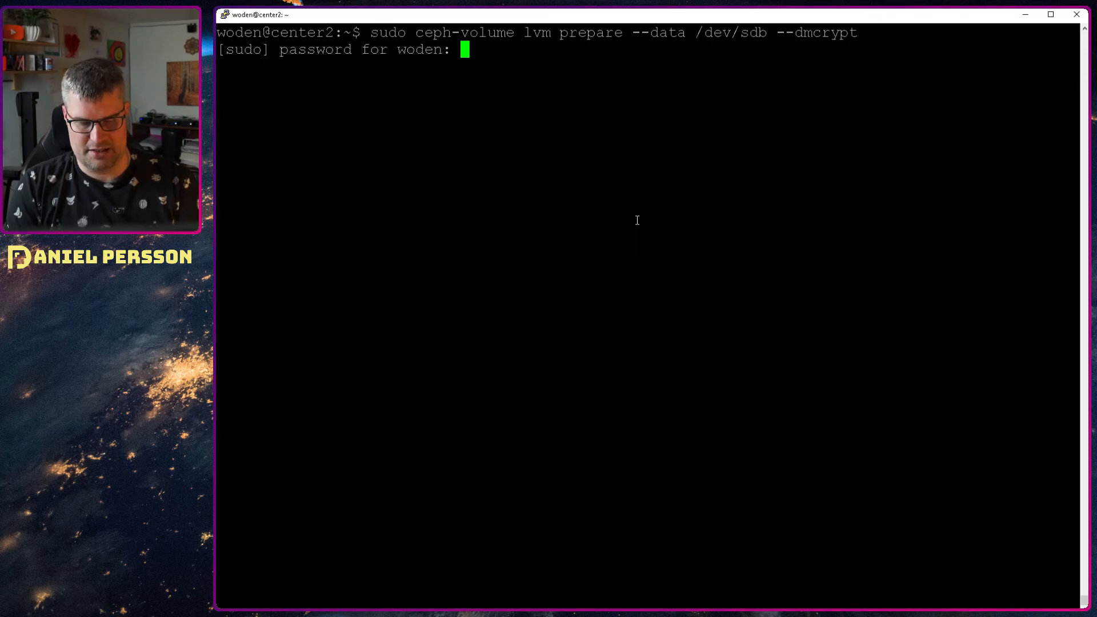
key(Return)
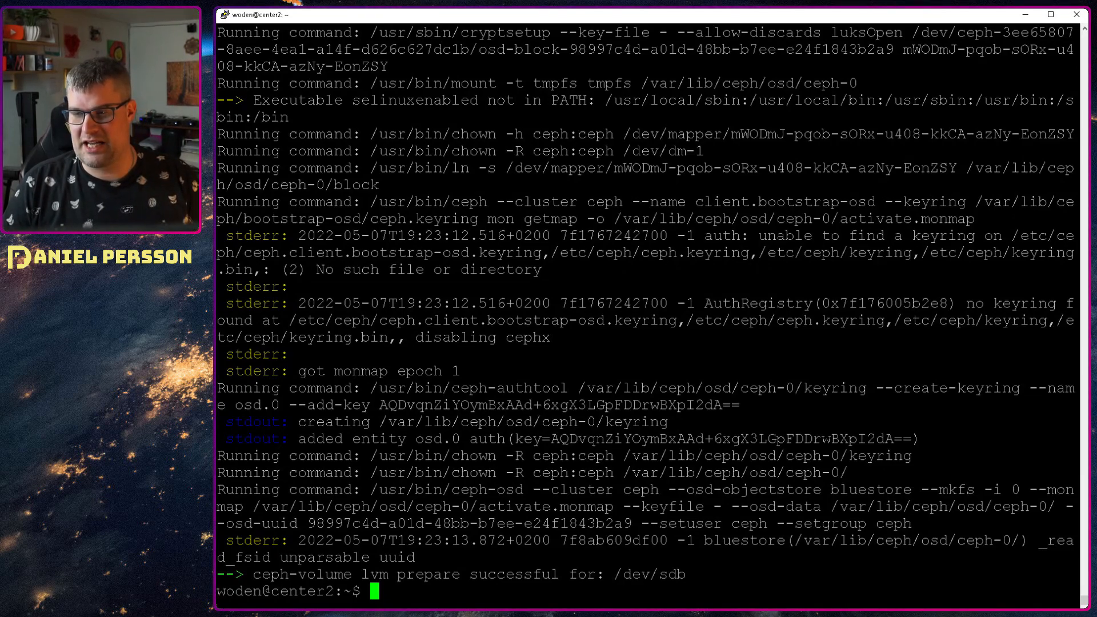
Step: Activate OSD 0 with ceph-volume lvm activate 0 and the copied OSD UUID
key(alt+Tab)
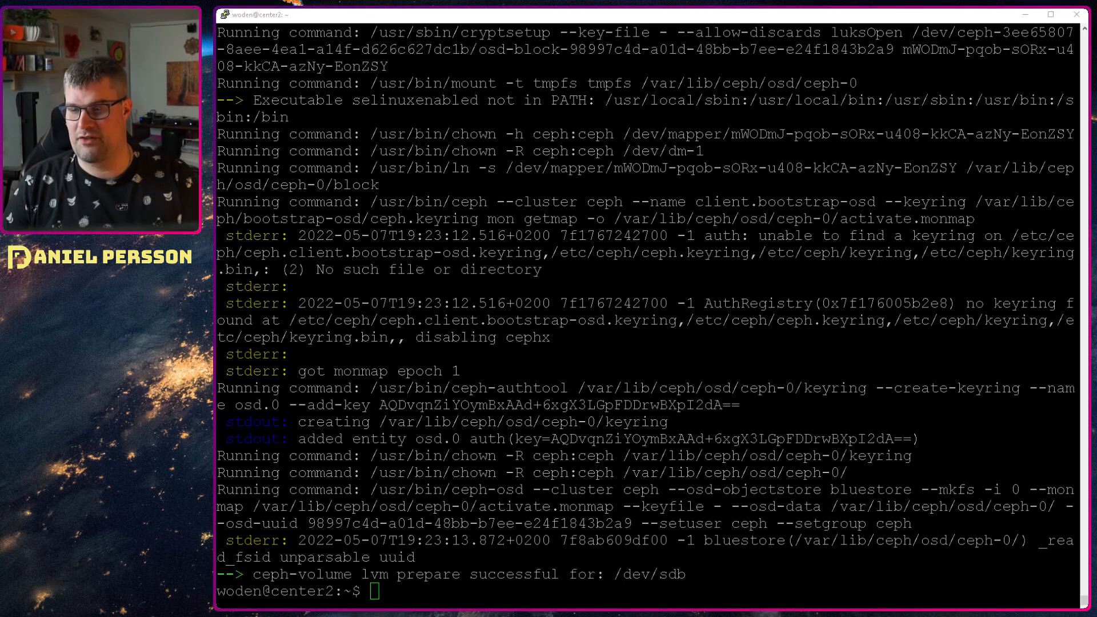
text(sudo ceph-volume lvm activate)
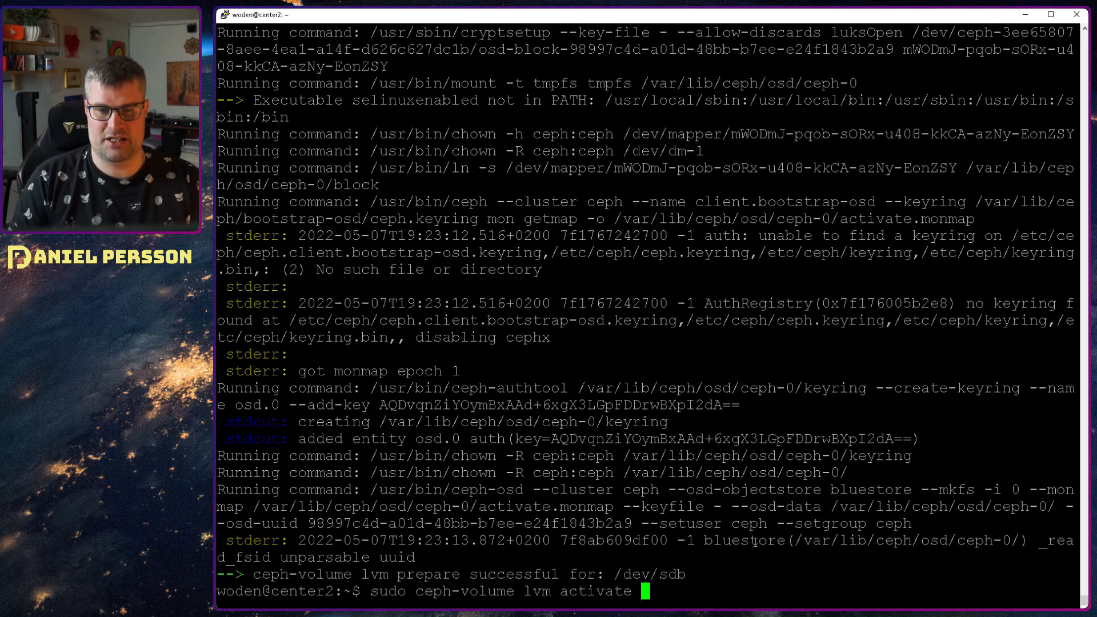
text(0)
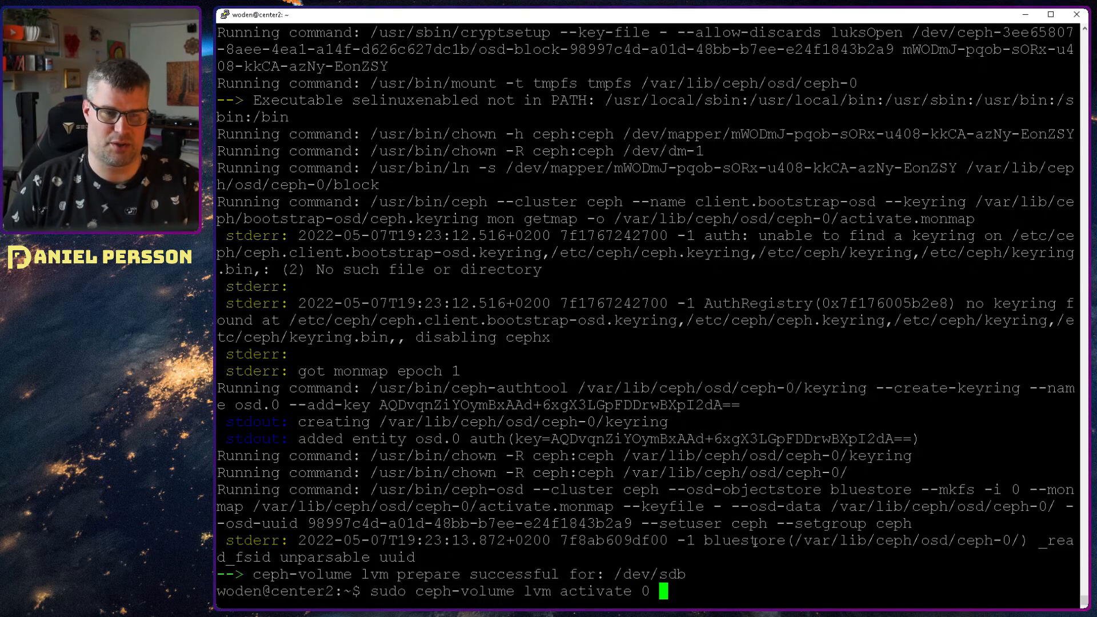
drag(309, 523, 633, 525)
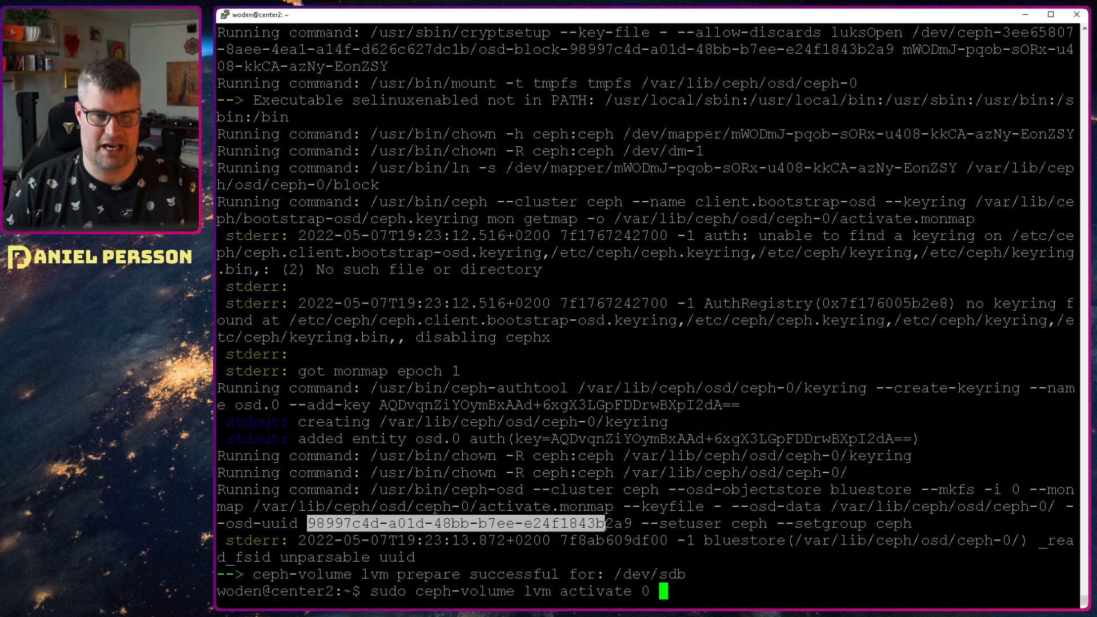
right_click(872, 578)
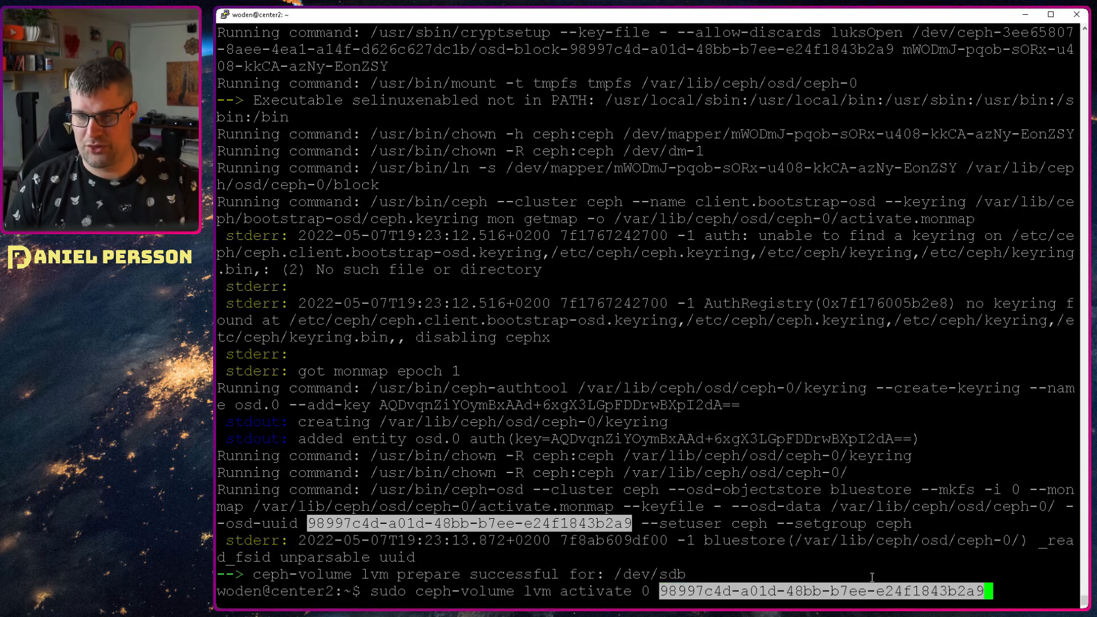
key(Return)
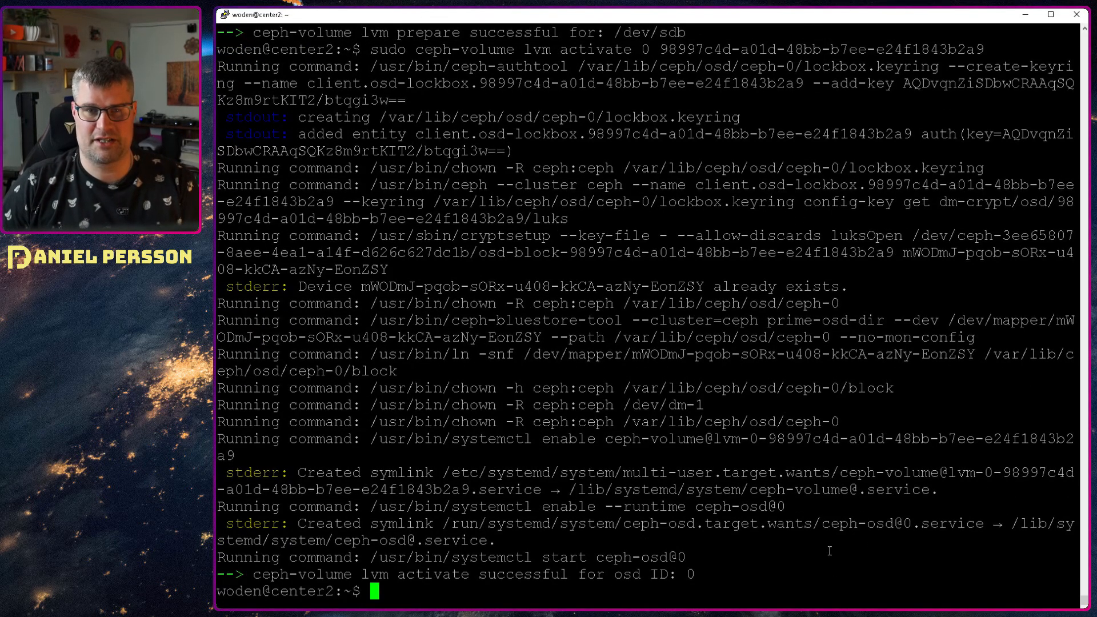
Step: Check the Dashboard OSDs card reads 1 total, 1 up, 1 in, then return to the terminal
key(alt+Tab)
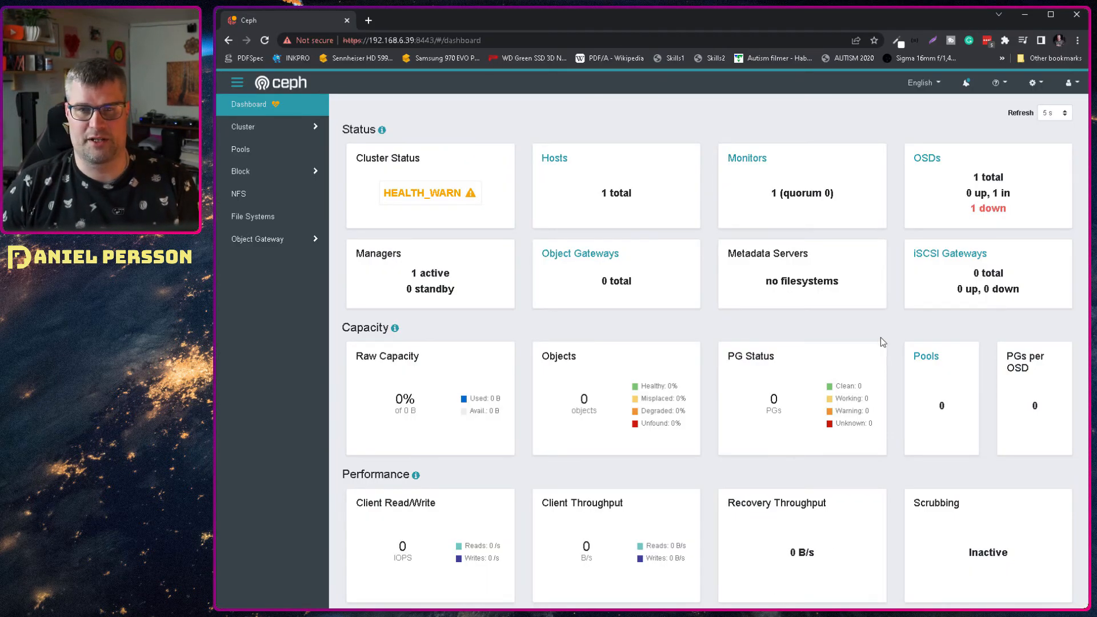
drag(971, 207, 1045, 211)
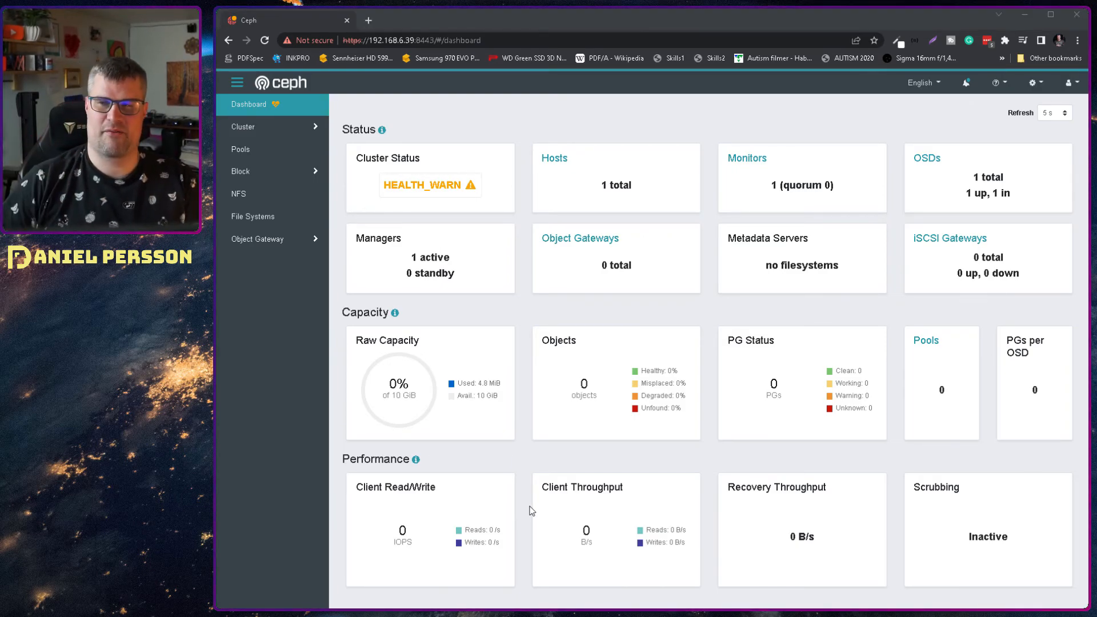
key(alt+Tab)
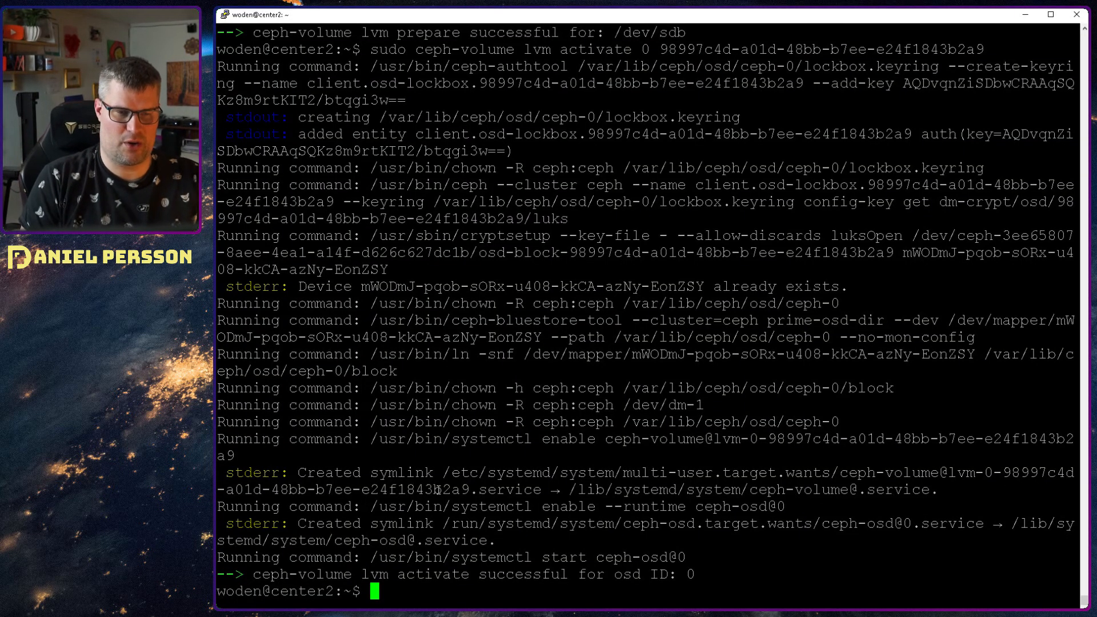
text(su -)
Step: Become root with su - and enter /var/lib/ceph/osd/ceph-0/
key(Return)
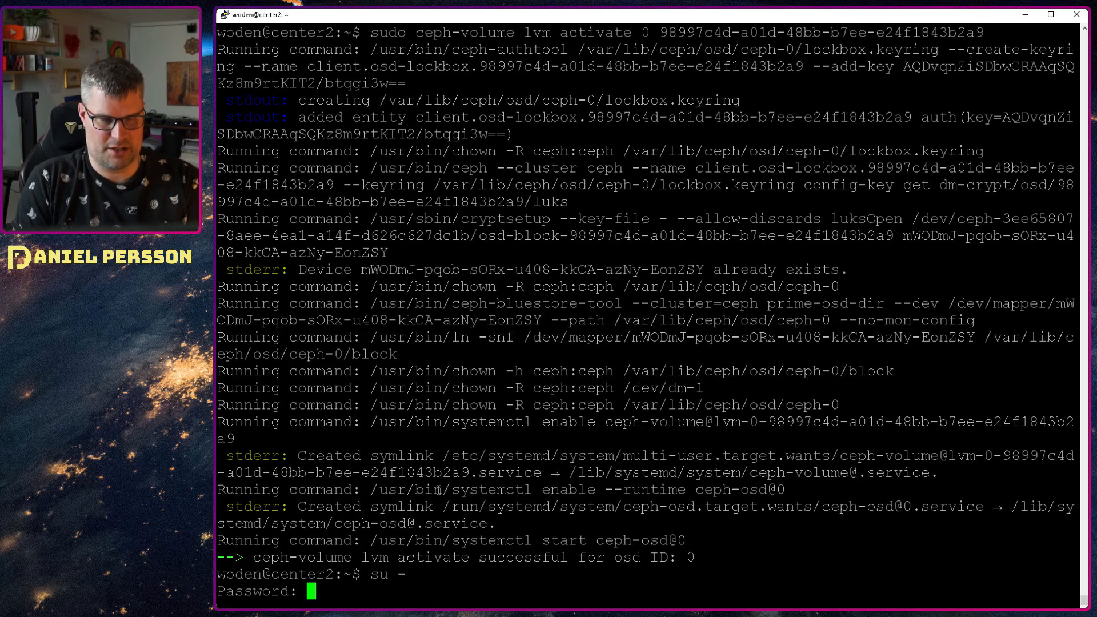
key(Return)
text(cd /var/lib/ceph/ce)
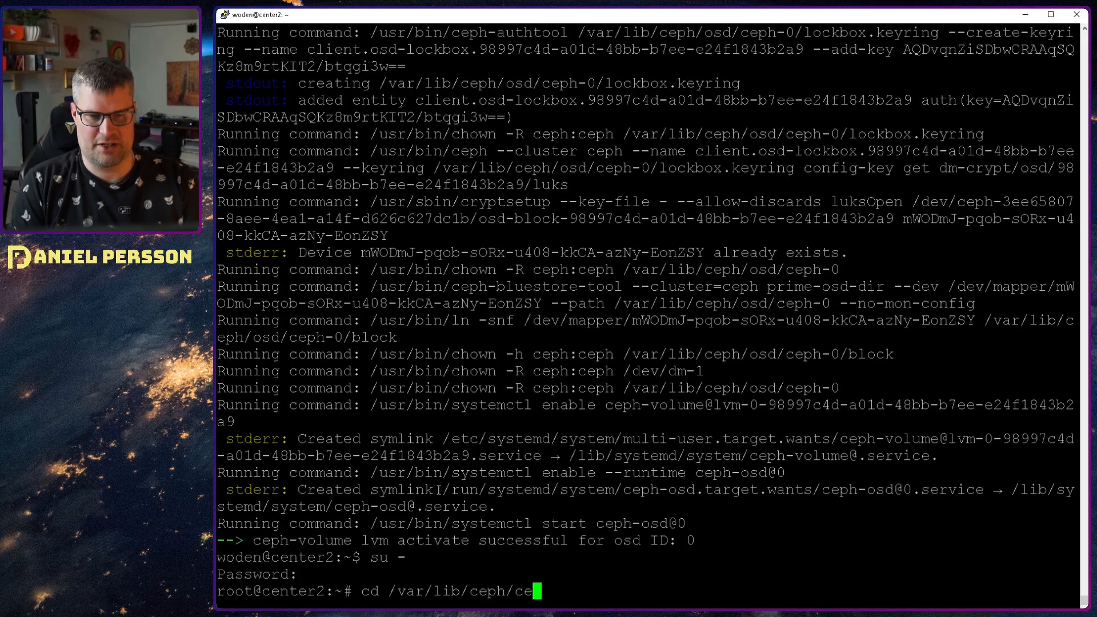
key(BackSpace)
key(BackSpace)
text(osd/ceph-0/)
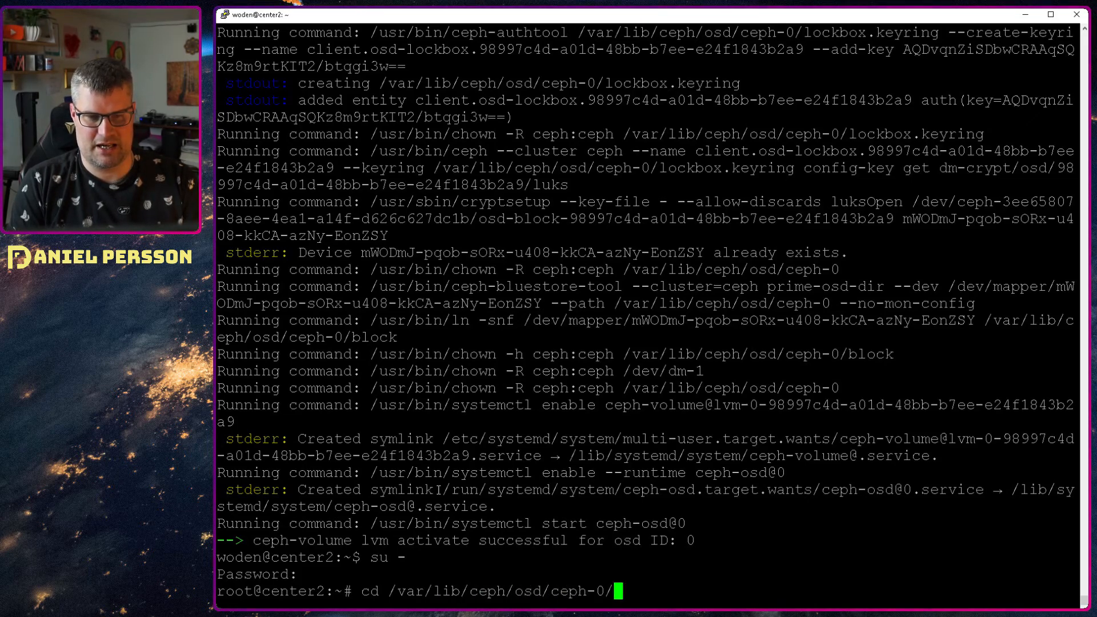
key(Return)
text(ls)
Step: List the OSD 0 directory files (block, keyring, lockbox.keyring, fsid, ready) on a cleared screen
key(Return)
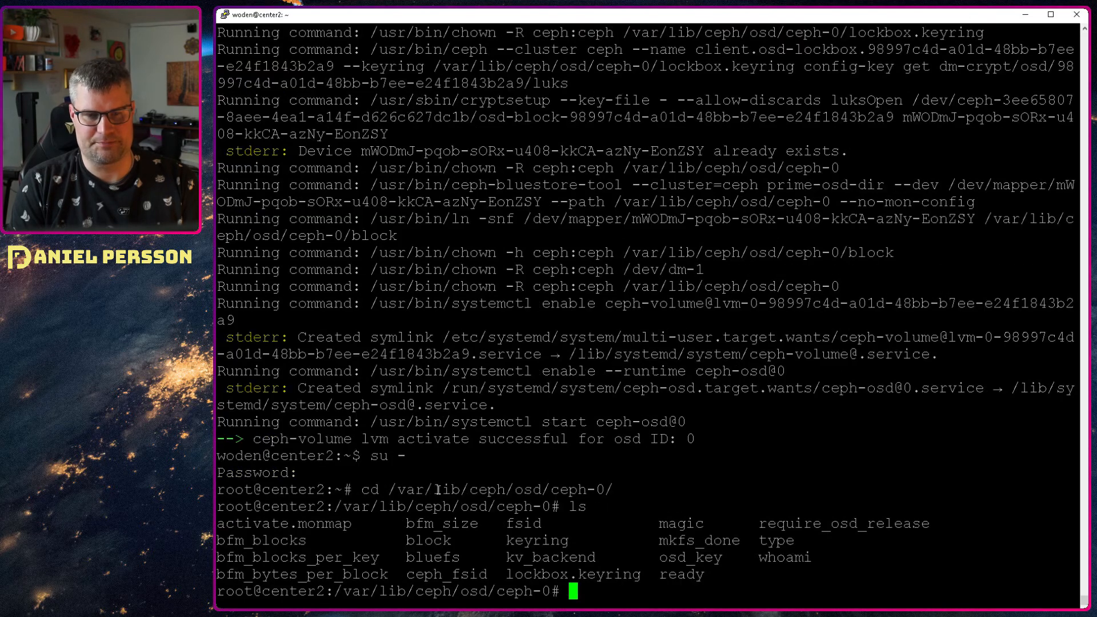
key(ctrl+l)
text(ls)
key(Return)
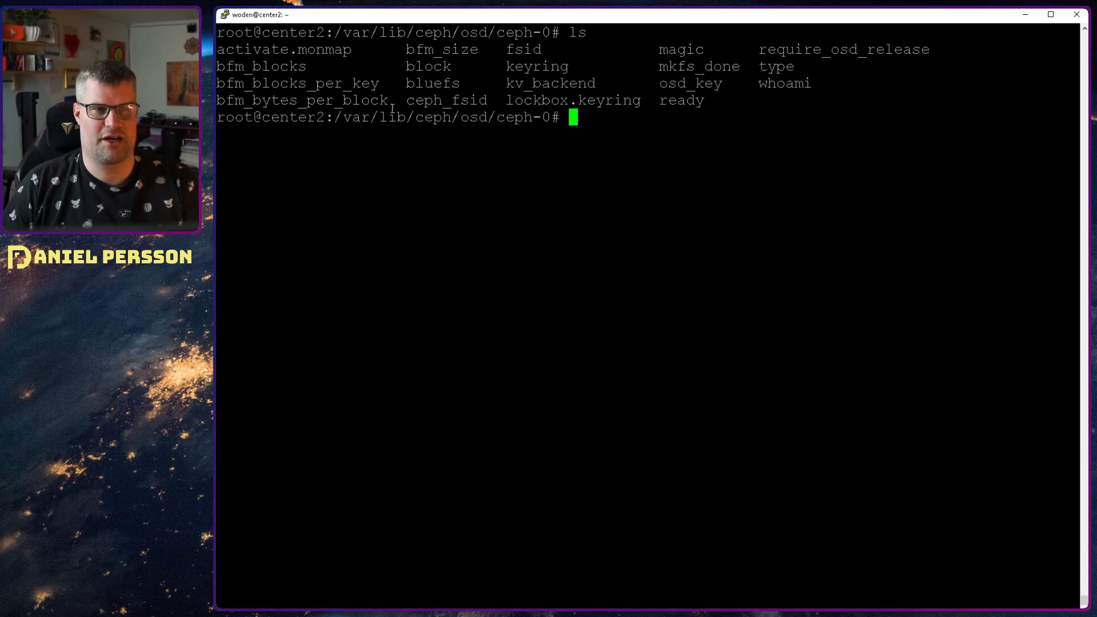
drag(483, 50, 266, 50)
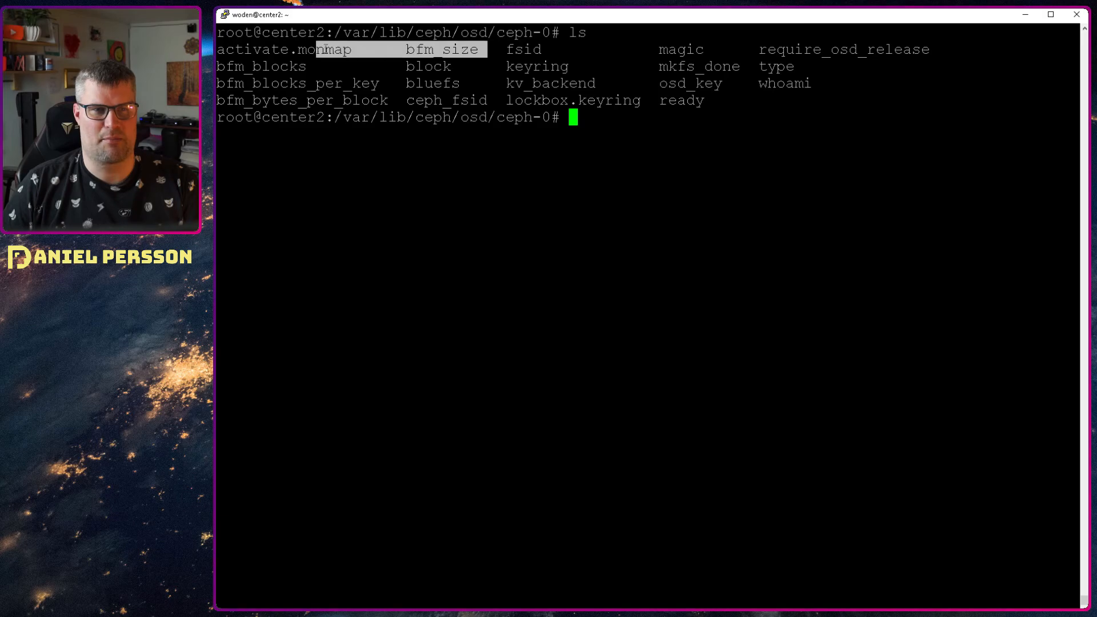
drag(389, 100, 283, 50)
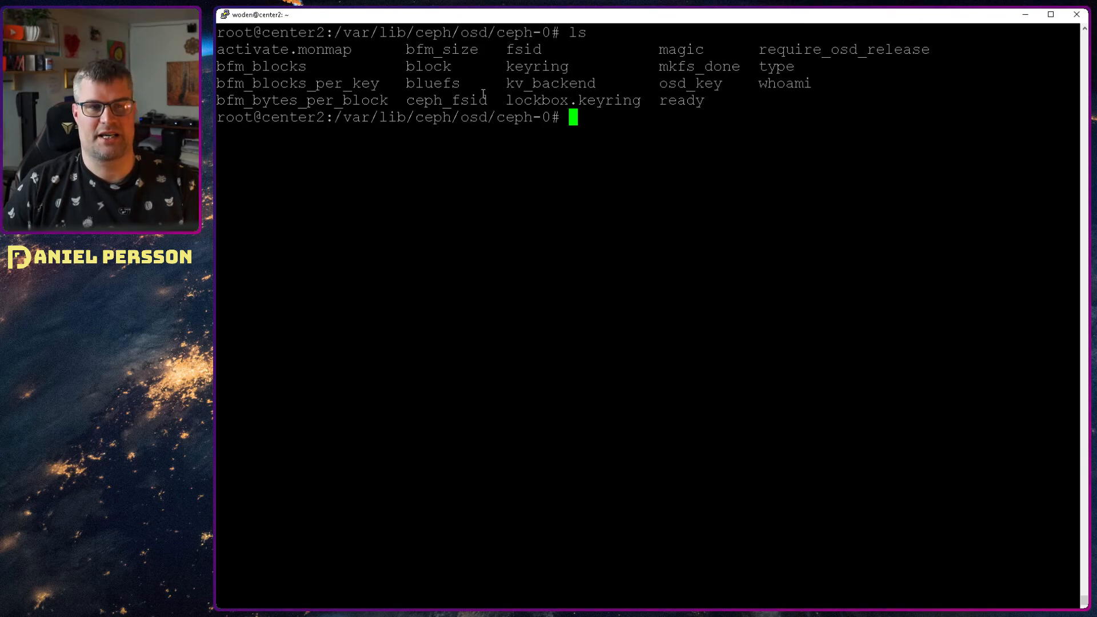
double_click(406, 68)
click(455, 66)
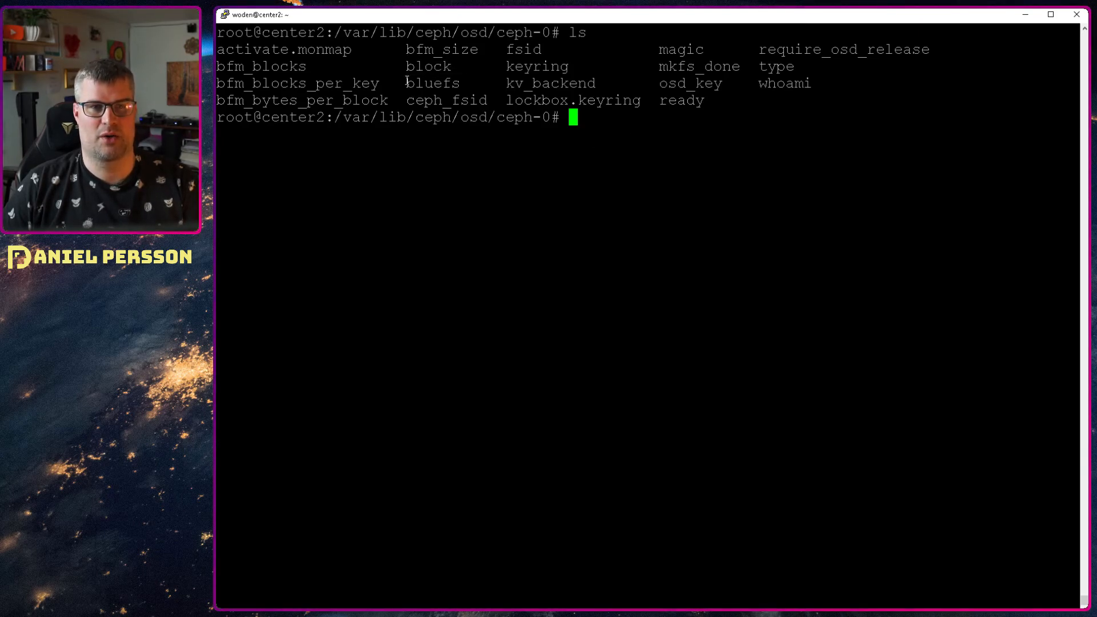
drag(406, 83, 463, 83)
click(468, 80)
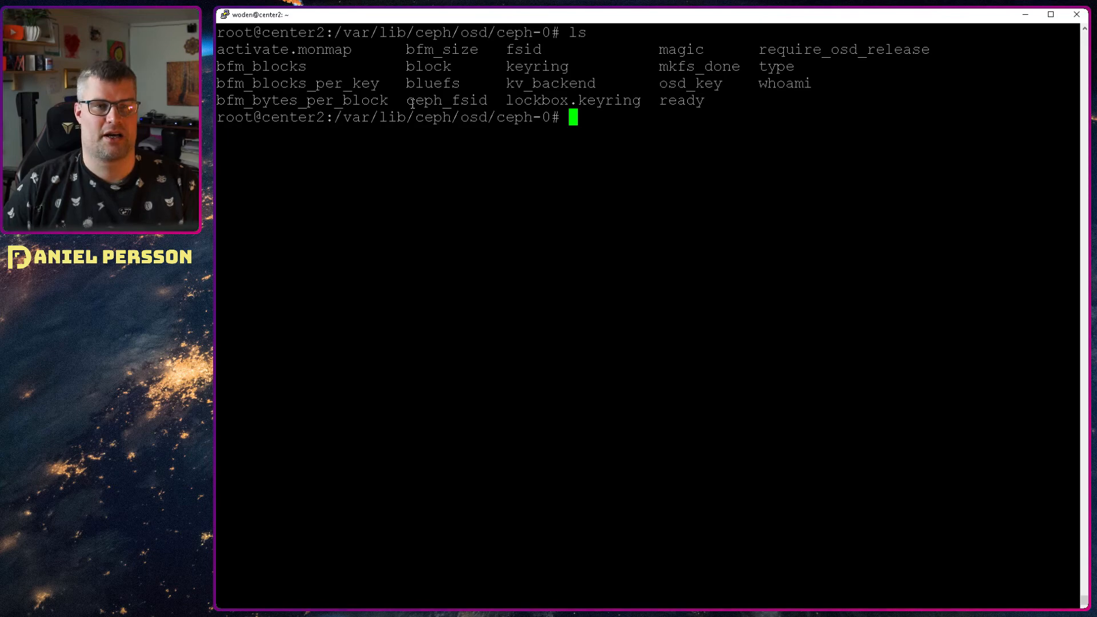
triple_click(440, 102)
click(442, 101)
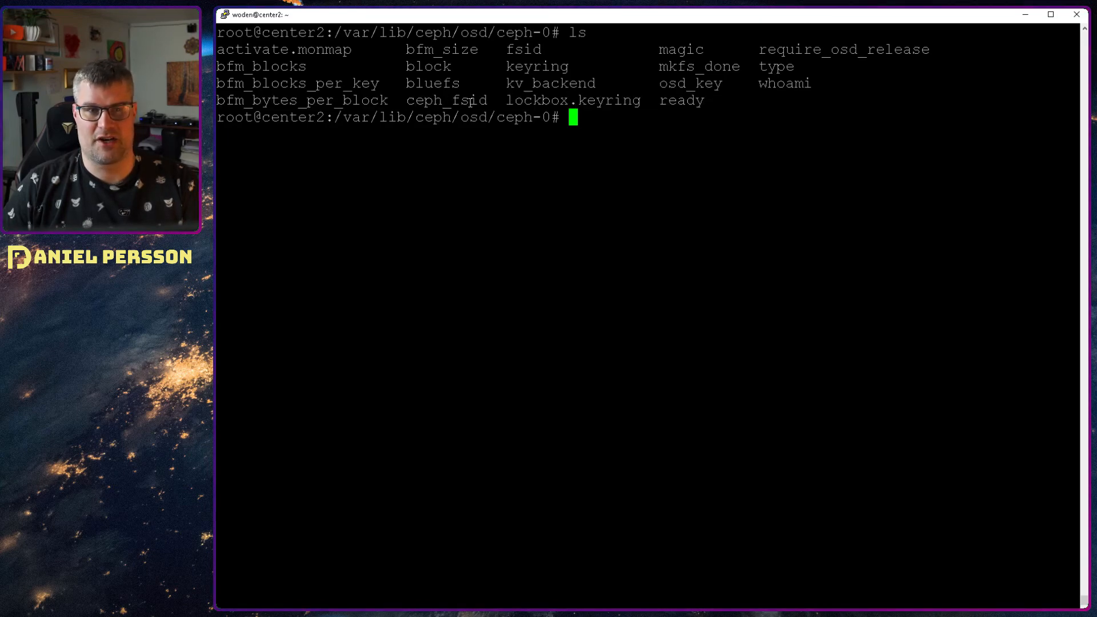
double_click(438, 66)
double_click(455, 100)
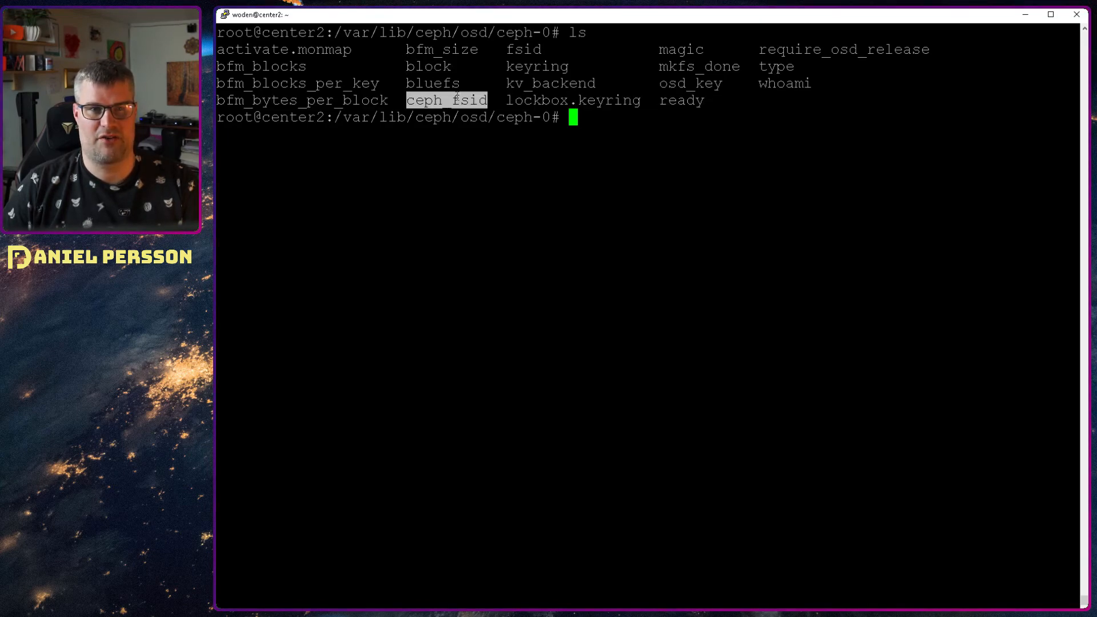
double_click(540, 67)
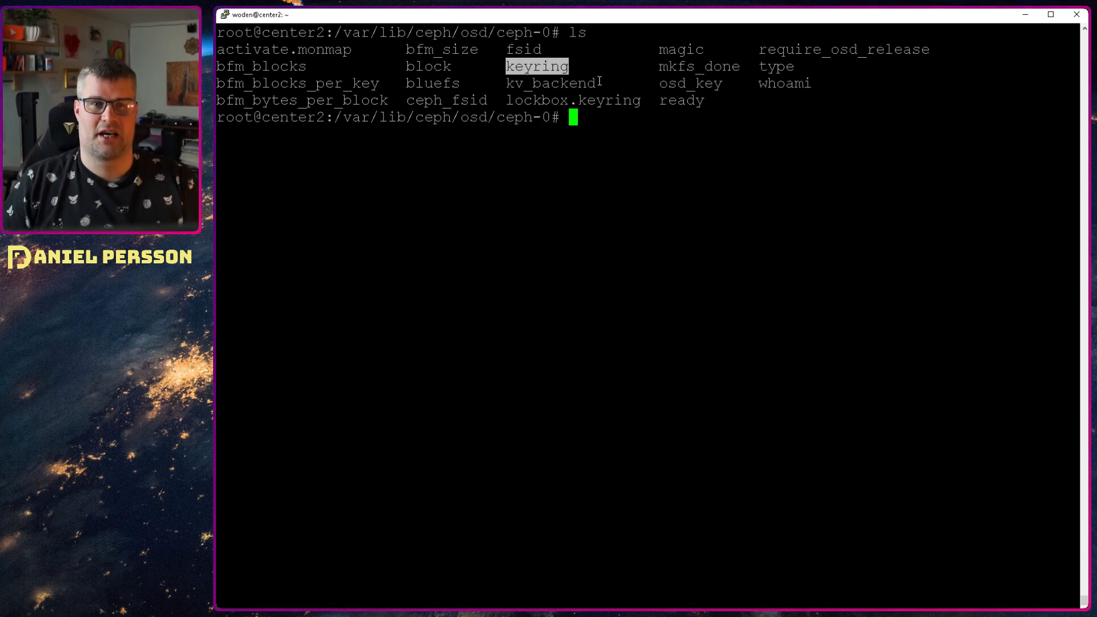
double_click(566, 82)
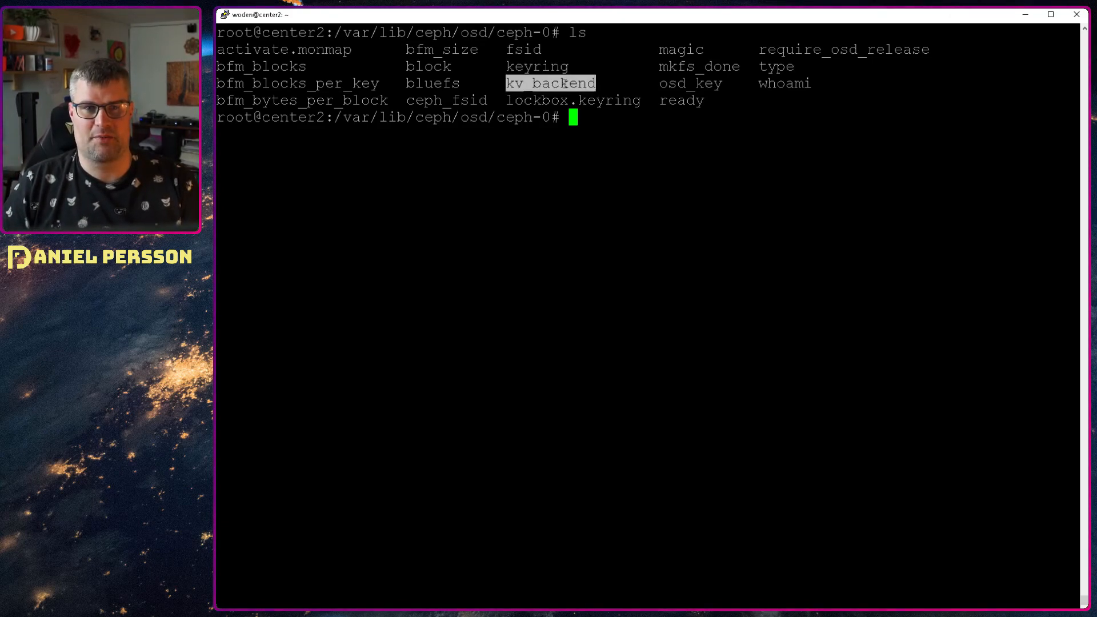
double_click(686, 69)
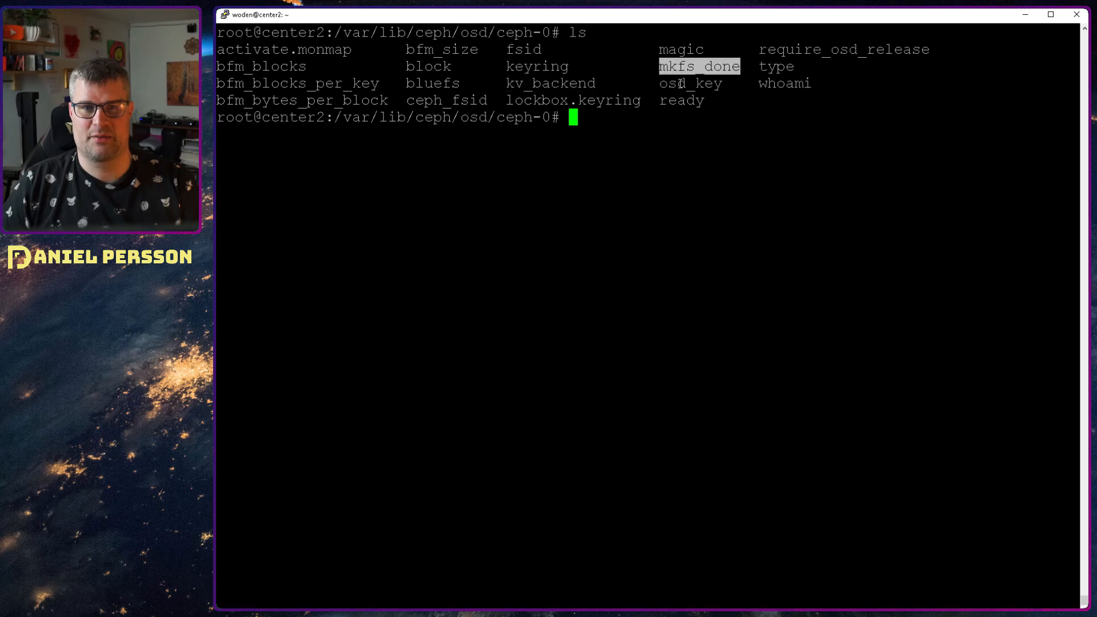
double_click(682, 83)
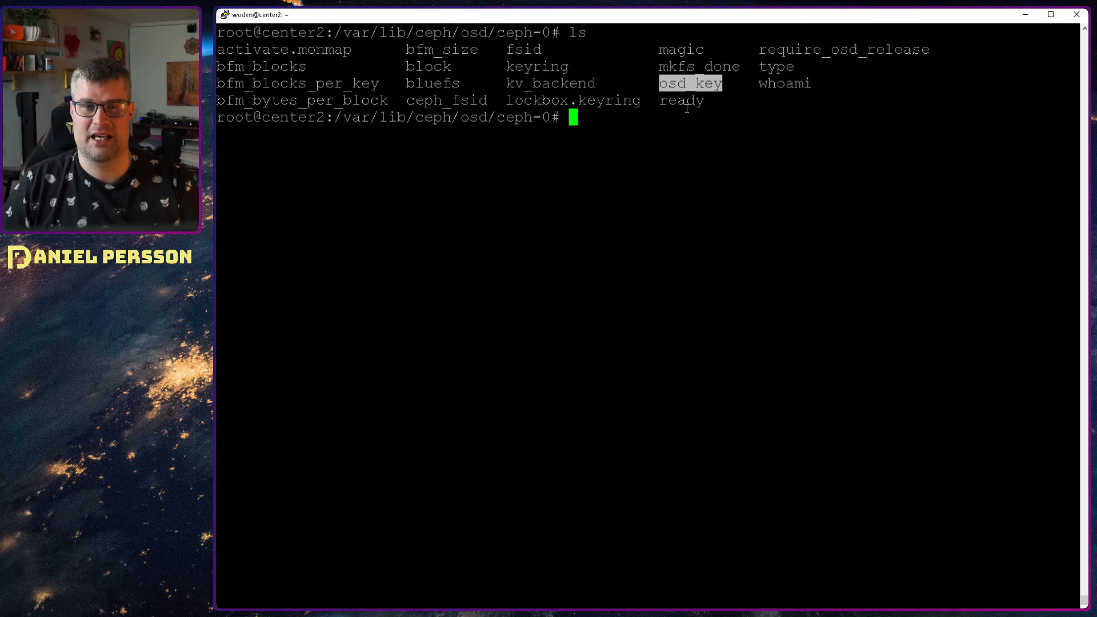
double_click(681, 100)
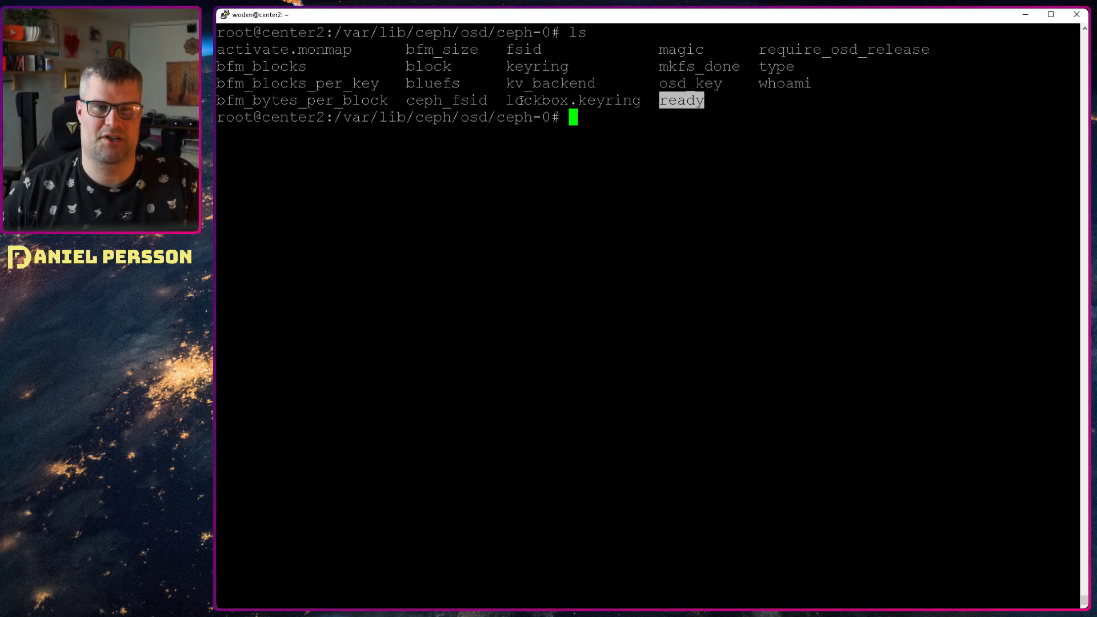
drag(507, 99, 640, 100)
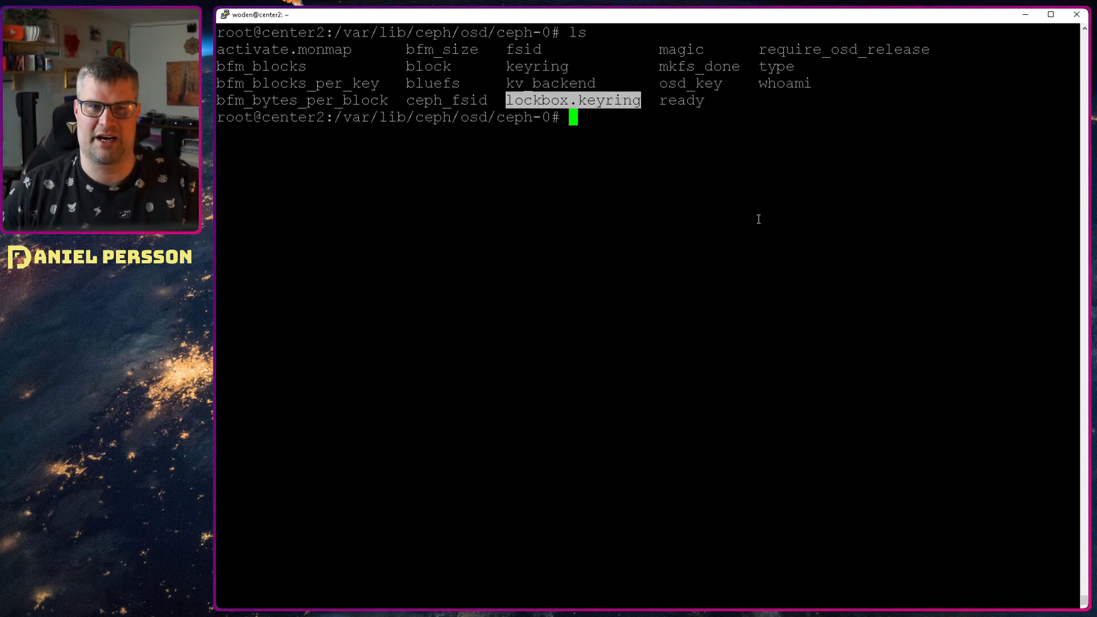
text(cat lockbox.keyring)
Step: Print lockbox.keyring, then show df and highlight the ceph-0 tmpfs mount line
key(Return)
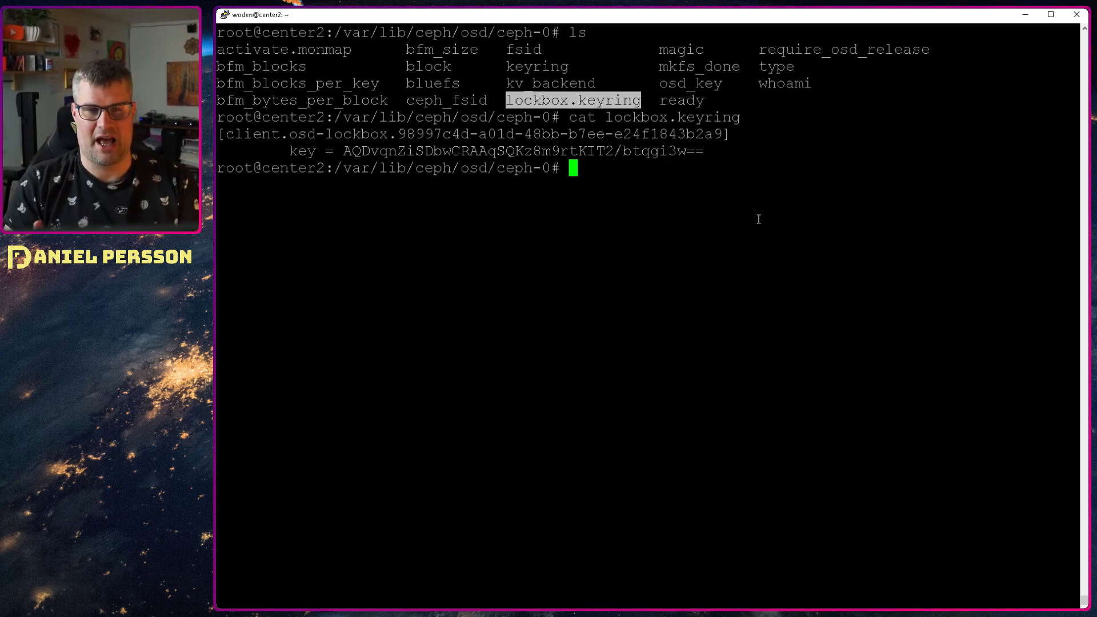
text(df)
key(Return)
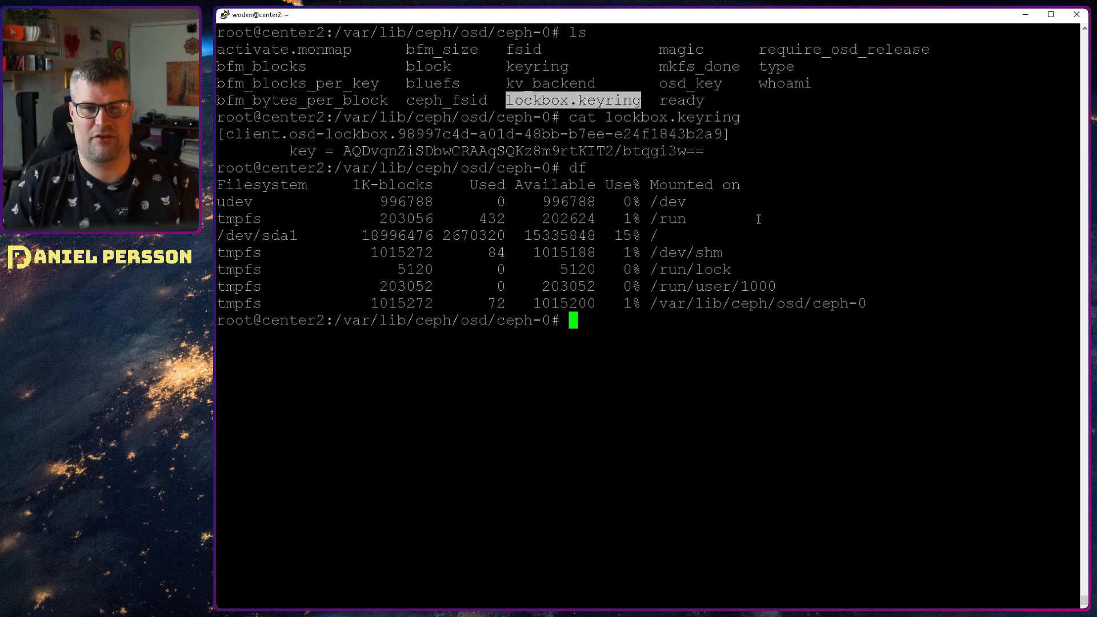
drag(218, 303, 880, 303)
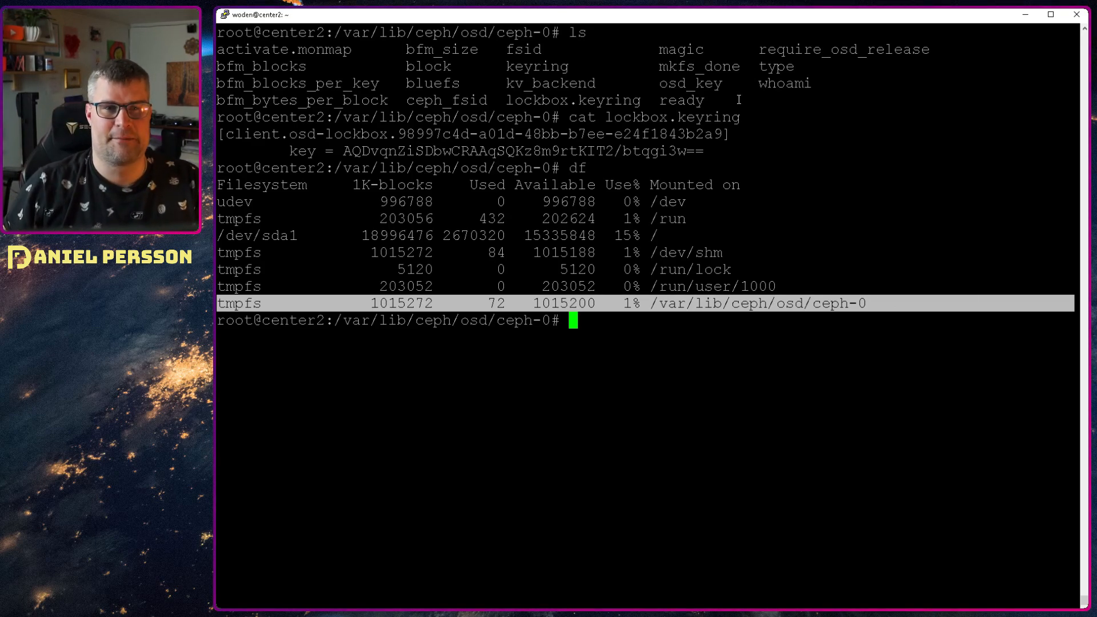
drag(410, 66, 482, 66)
click(482, 66)
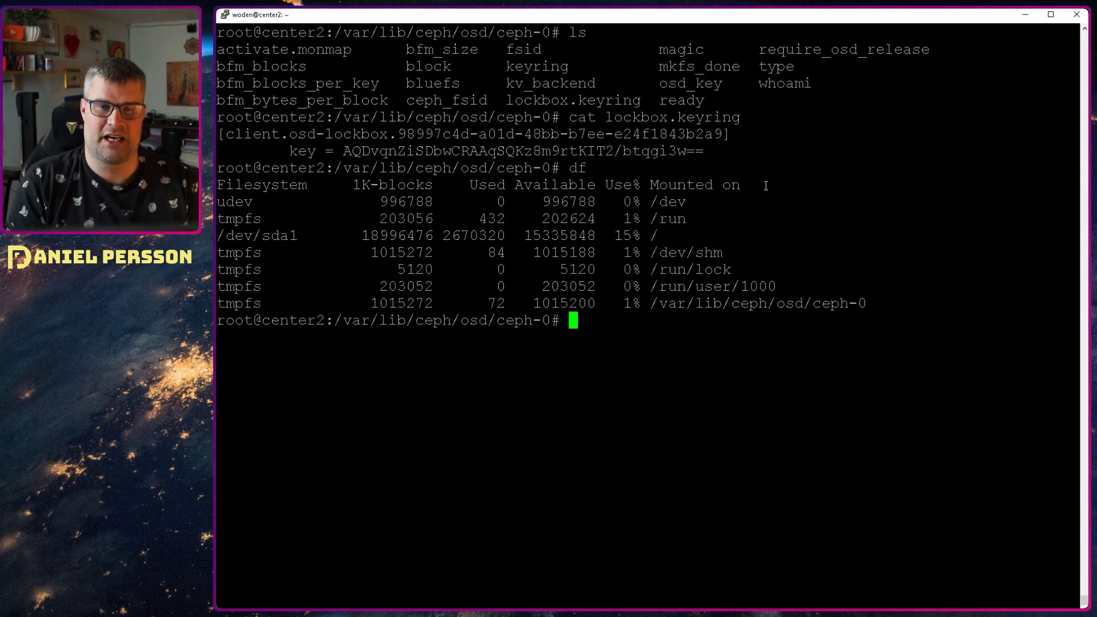
text(cat osd_key)
Step: Print the osd_key file contents with cat osd_key
key(Return)
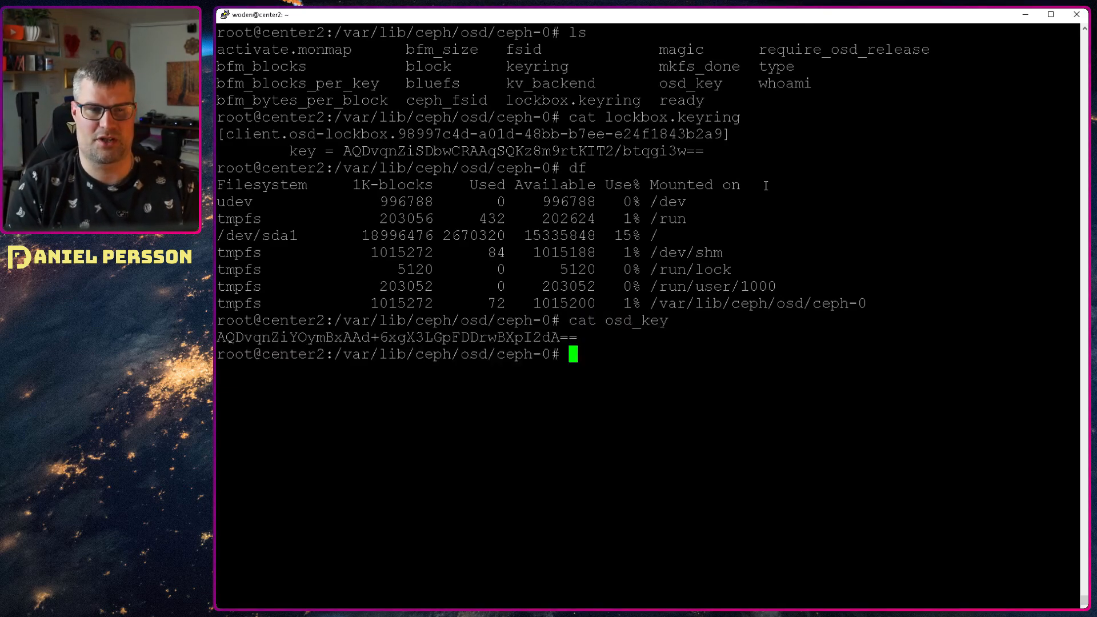